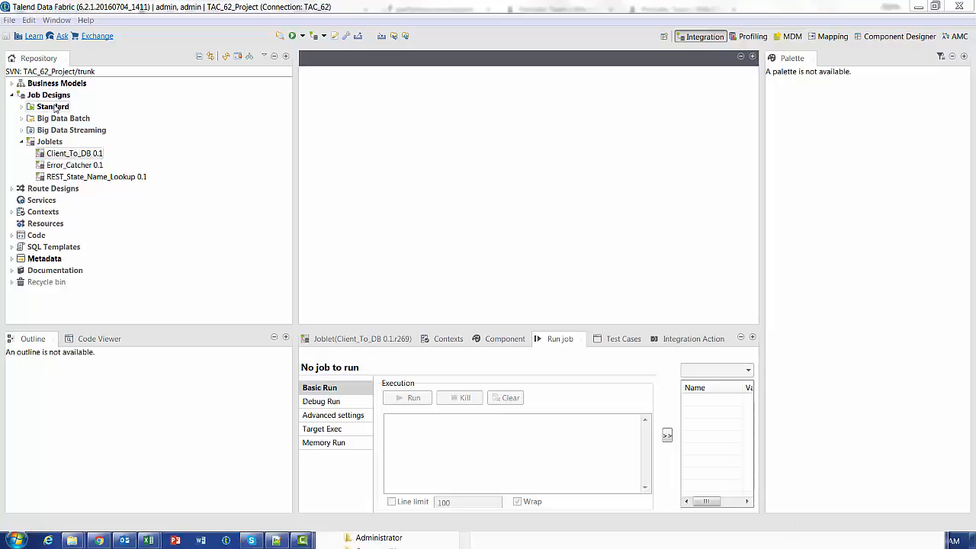
- Open the Client_To_DB joblet from the repository and dismiss the Windows color scheme prompt
left_click(53, 107)
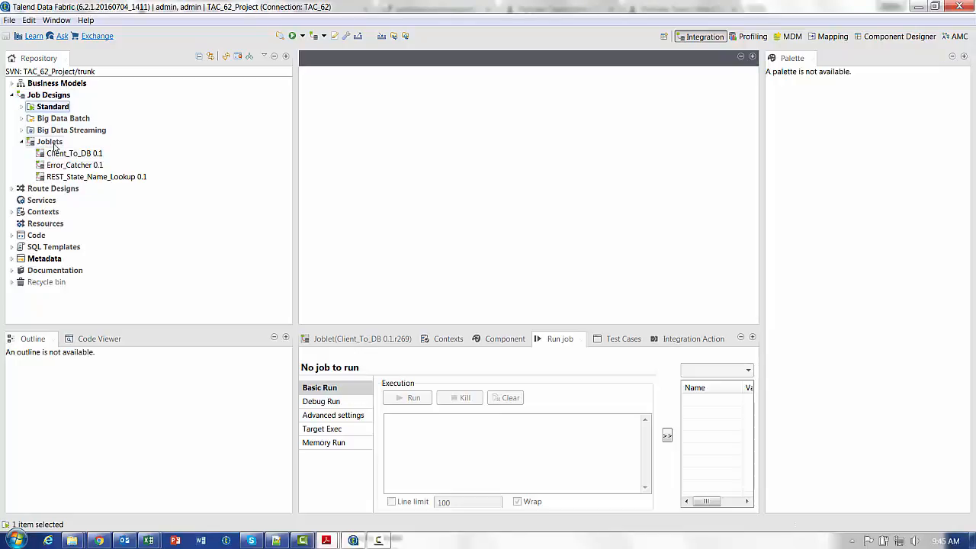
left_click(54, 144)
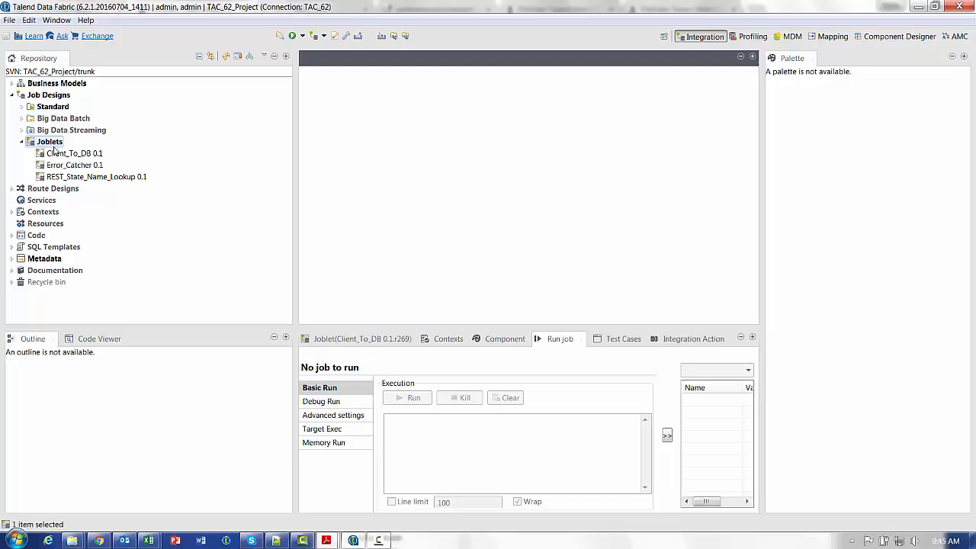
left_click(68, 157)
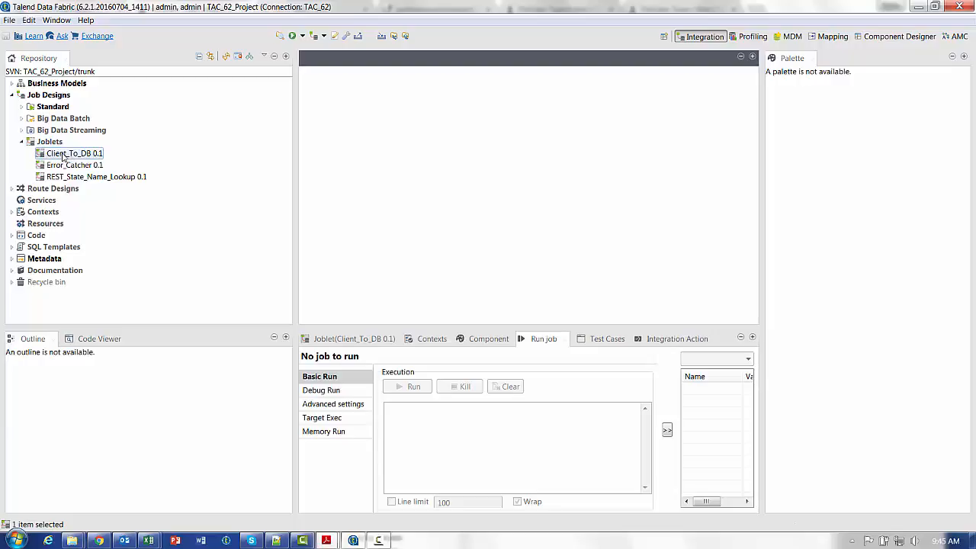
double_click(68, 156)
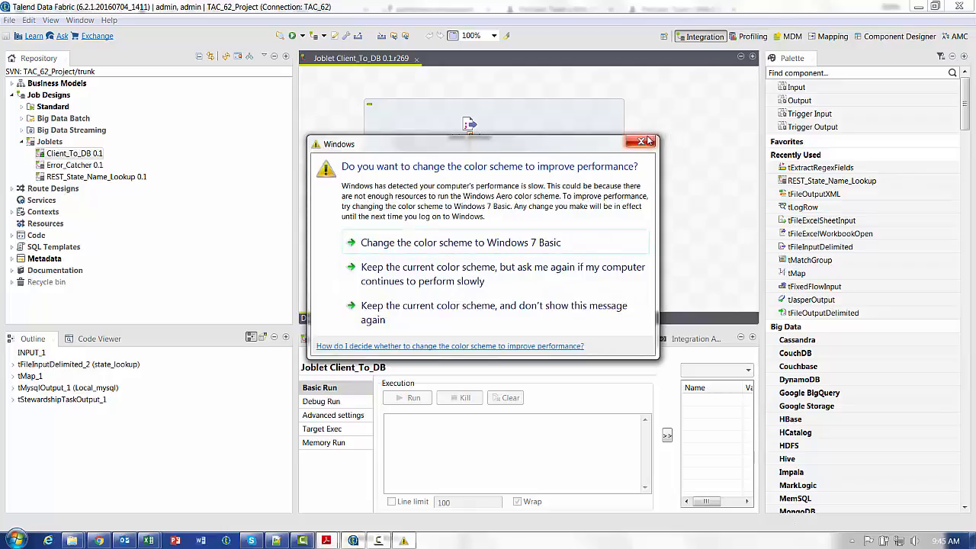
left_click(640, 141)
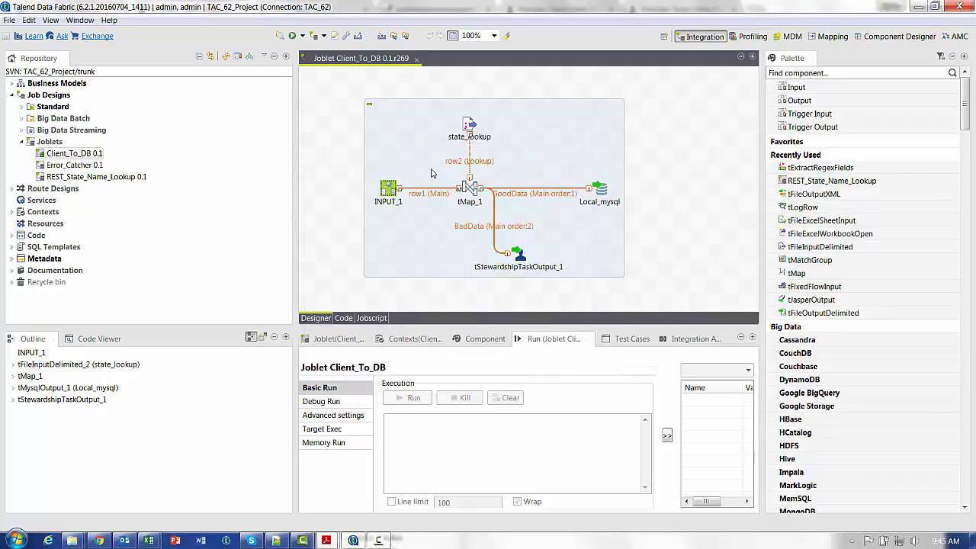
- Run an impact analysis on the Client_To_DB joblet and open the Talend_Data_Stewardship_Consumer job from it
right_click(66, 158)
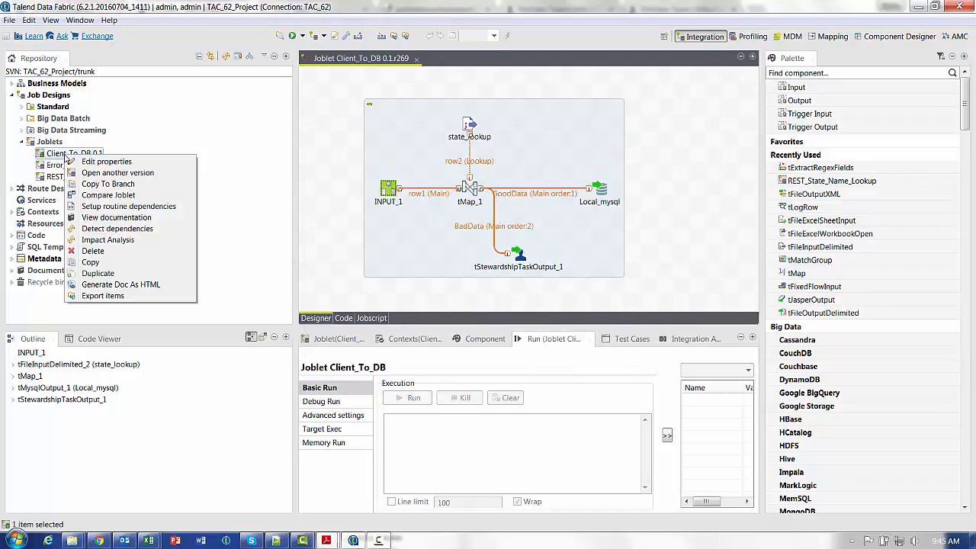
left_click(108, 239)
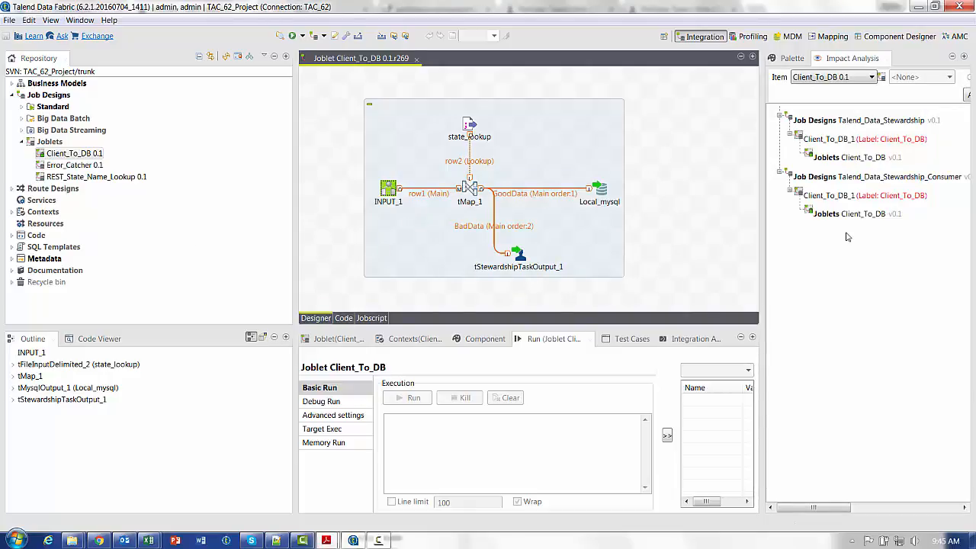
right_click(848, 178)
left_click(848, 183)
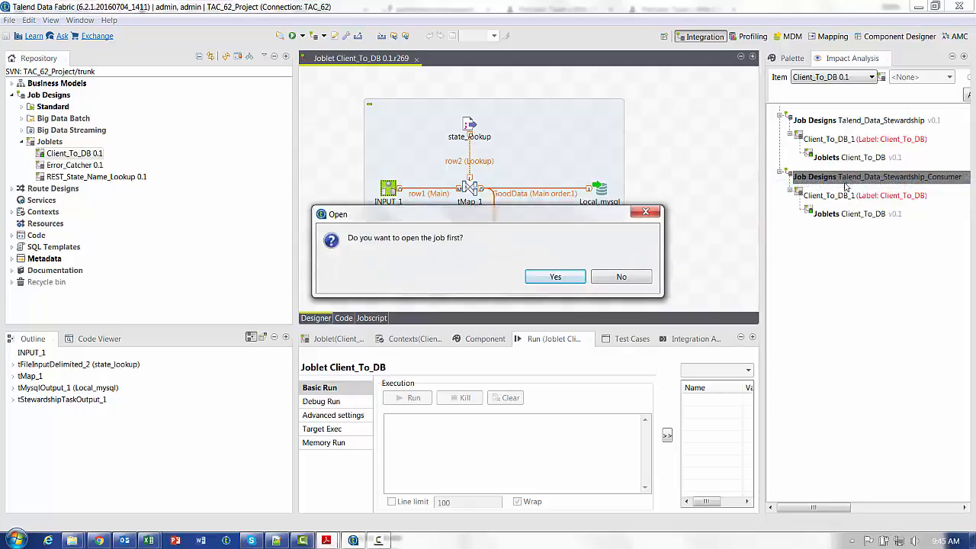
left_click(565, 281)
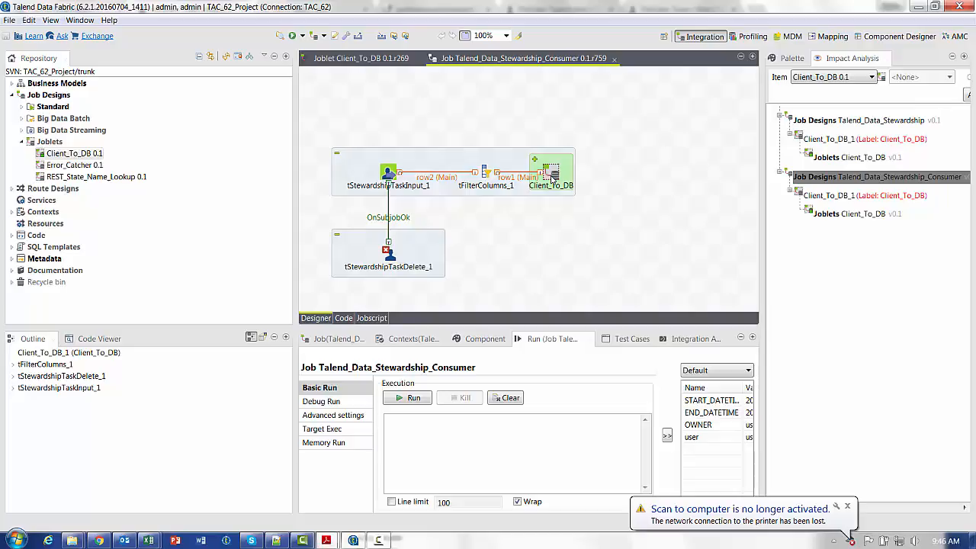
- Open the Talend_Data_Stewardship job from the impact analysis of Client_To_DB
right_click(851, 122)
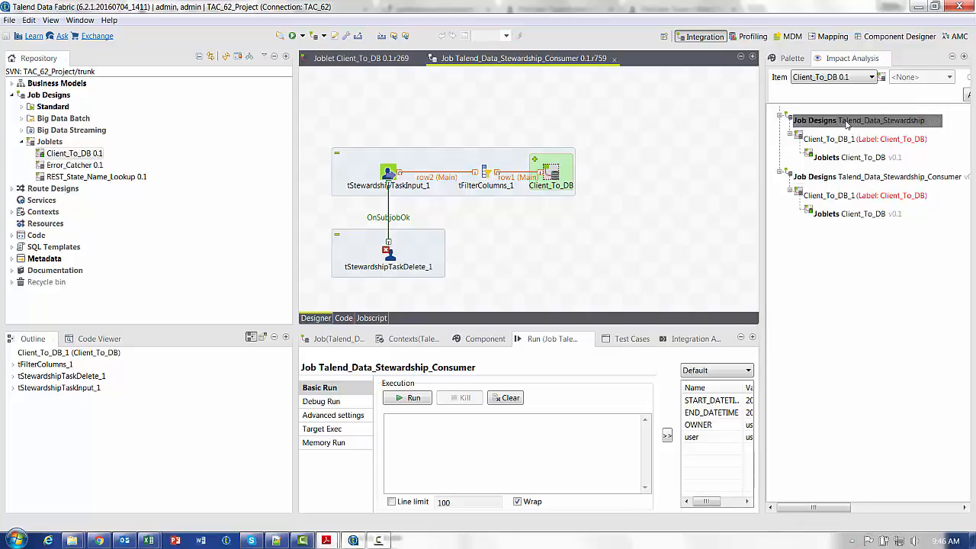
left_click(854, 128)
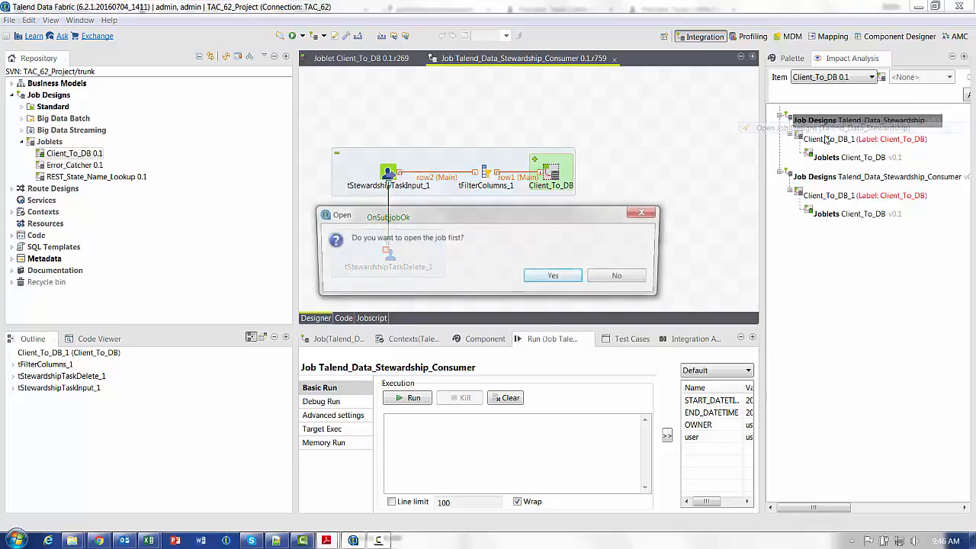
left_click(561, 277)
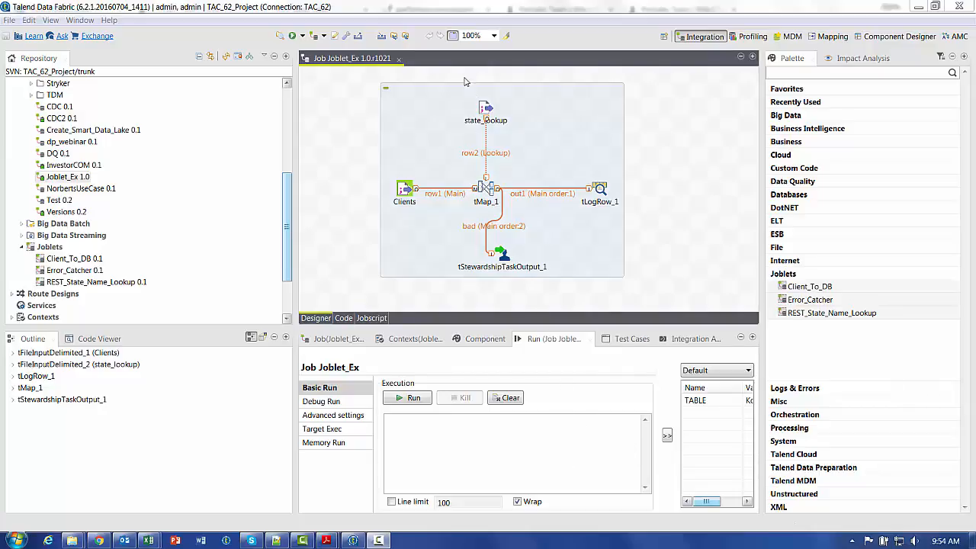
- Refactor state_lookup, tMap_1, tLogRow_1 and tStewardshipTaskOutput_1 in the Joblet_Ex job into a joblet named Joblet_ex and select it in the repository
left_click_drag(458, 74, 645, 295)
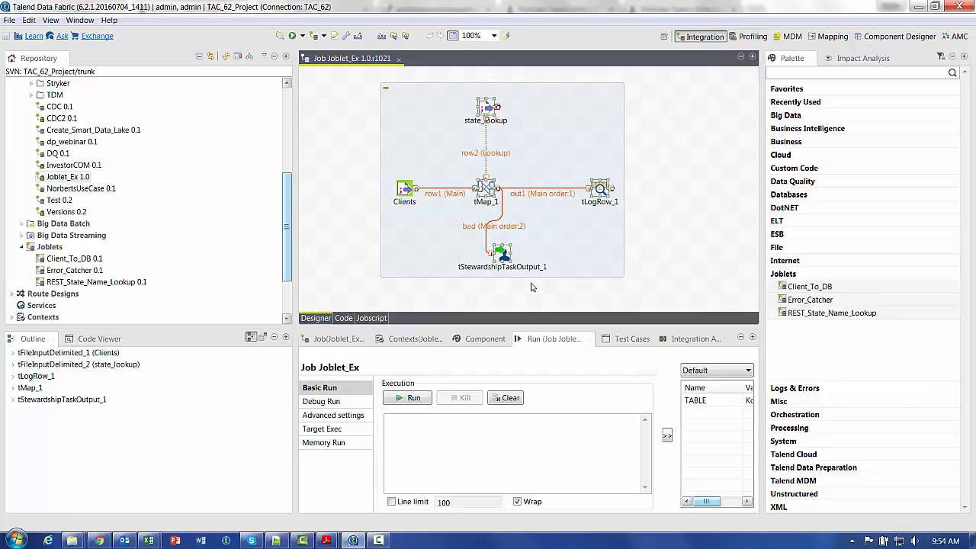
right_click(486, 189)
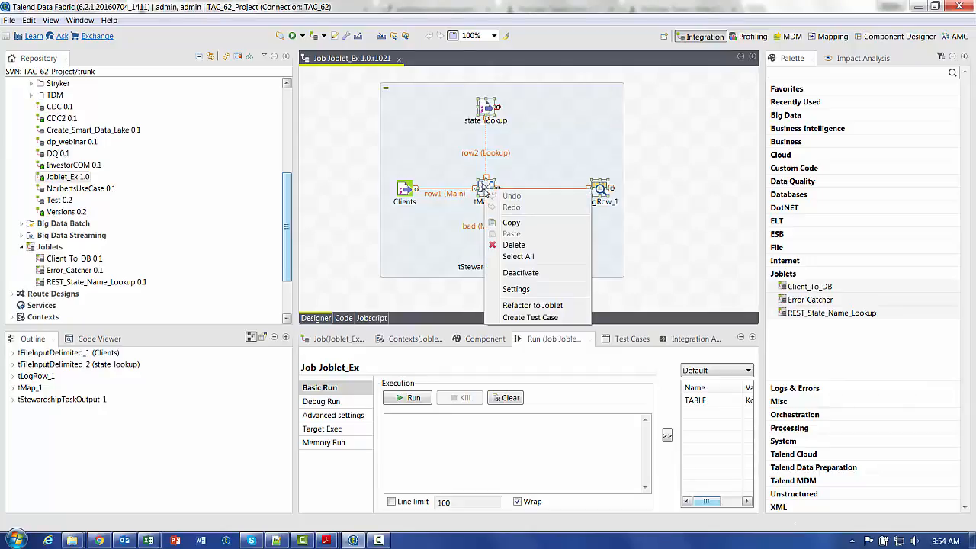
left_click(528, 305)
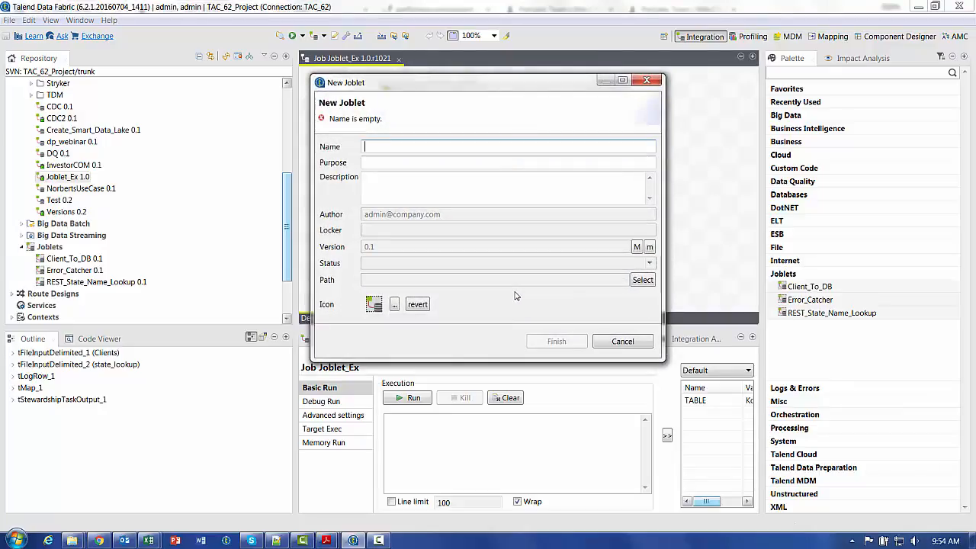
type("Joblet")
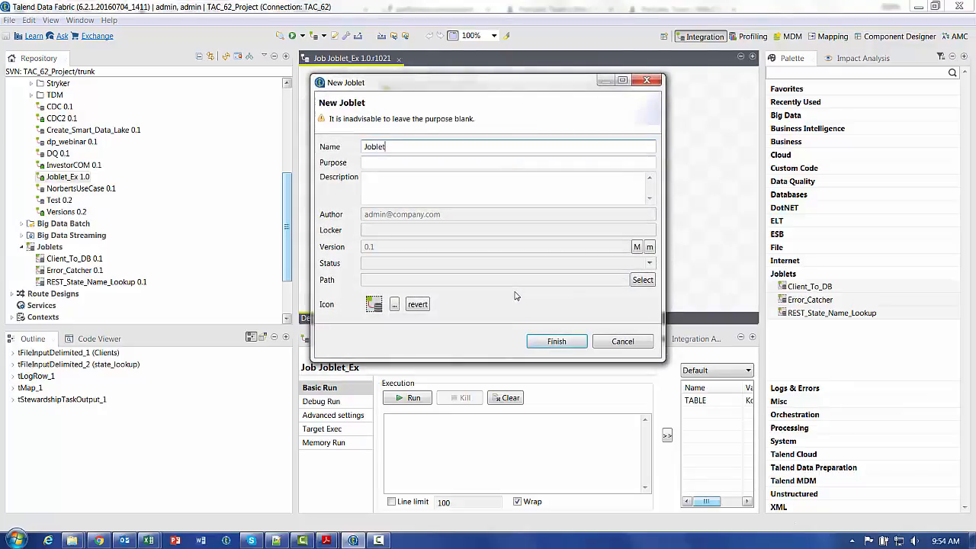
type("_ex")
key("Return")
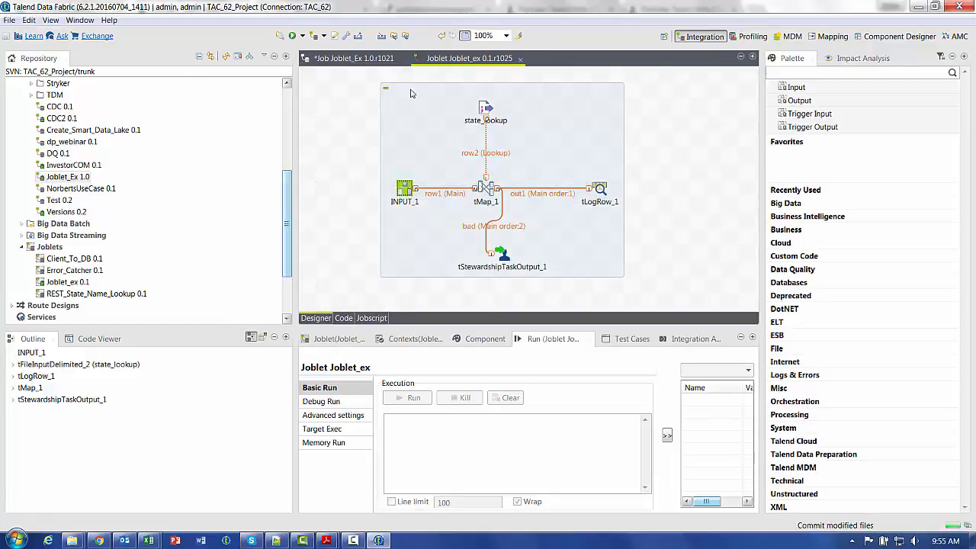
left_click(65, 282)
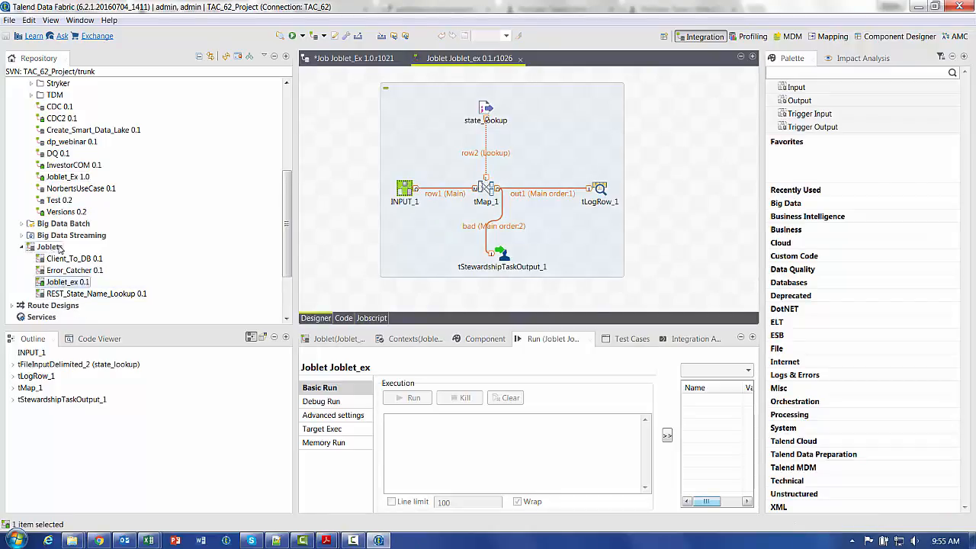
- Return to the Joblet_Ex job and delete the Clients and Joblet_ex_1 components from its canvas
left_click(350, 59)
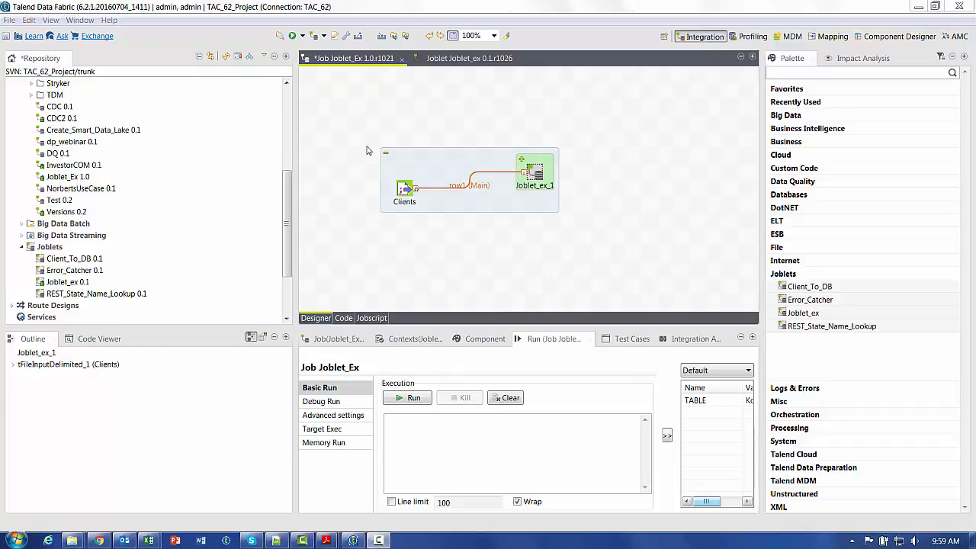
left_click_drag(362, 131, 629, 240)
key("Delete")
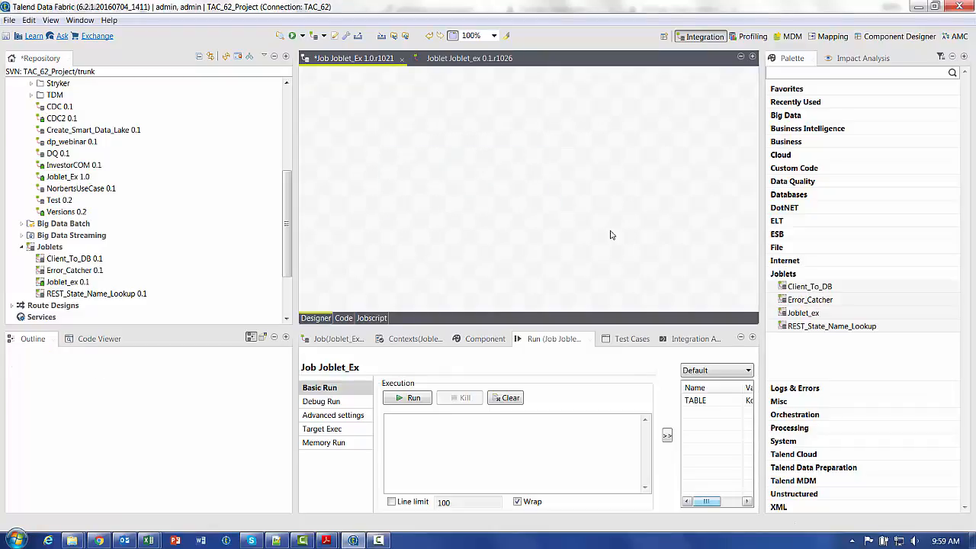
- Add the REST_State_Name_Lookup joblet to the empty job canvas and place a tLogRow component beside it
left_click(79, 294)
left_click_drag(410, 212, 423, 208)
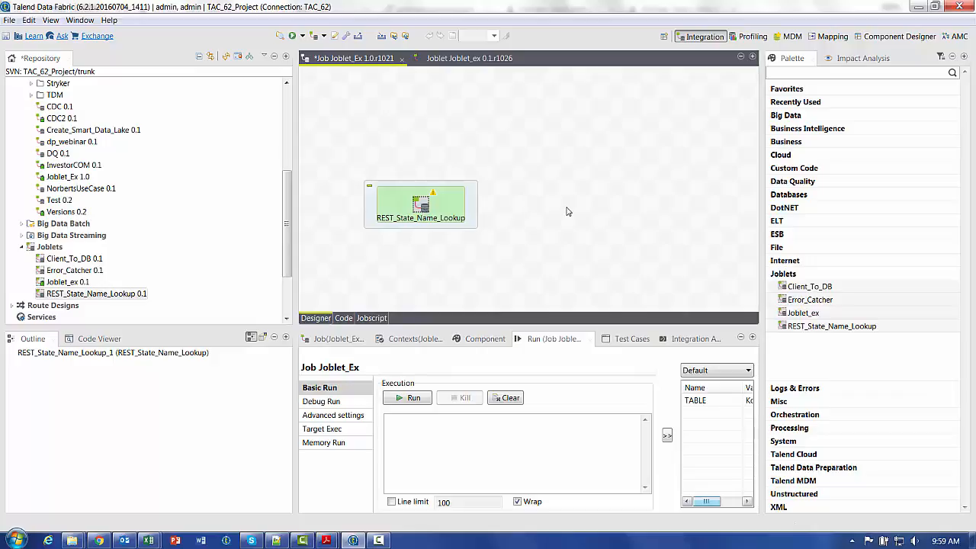
left_click(552, 206)
type("tLogRow")
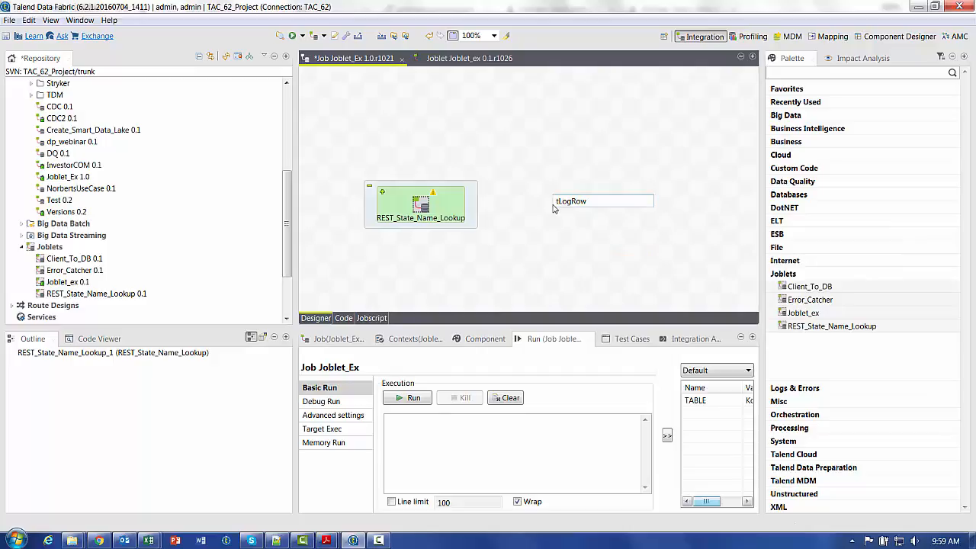
key("Return")
- Connect the output row of REST_State_Name_Lookup to tLogRow_1 and set the tLogRow_1 mode to Table
right_click(416, 204)
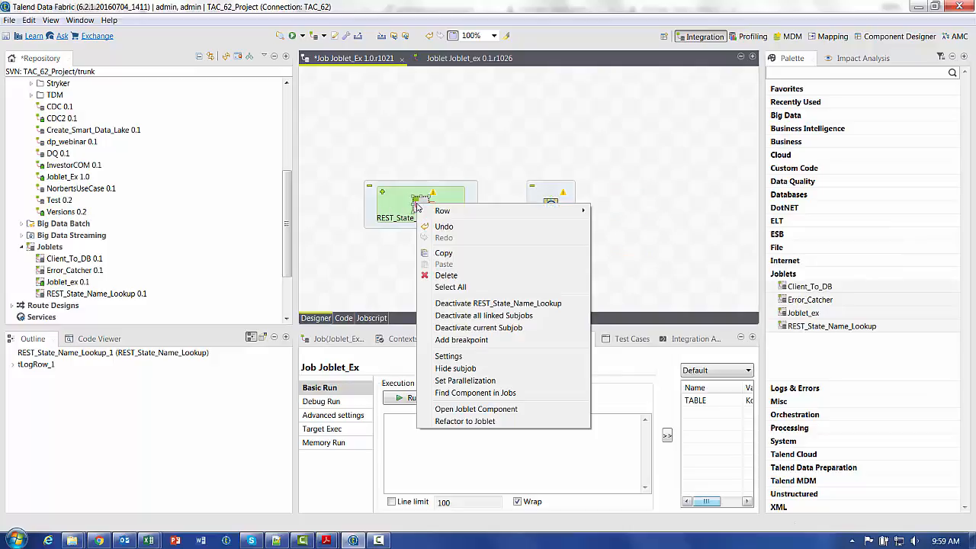
left_click(602, 214)
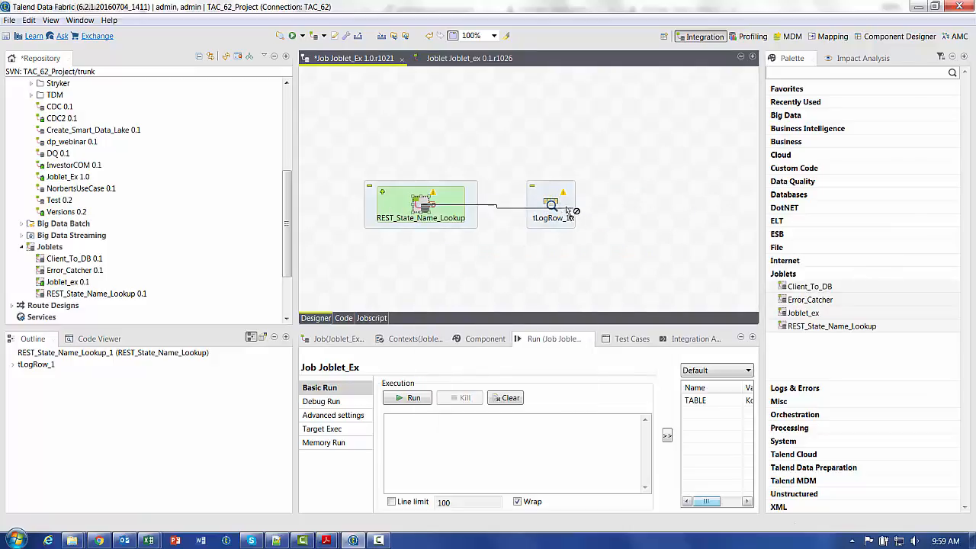
left_click(551, 206)
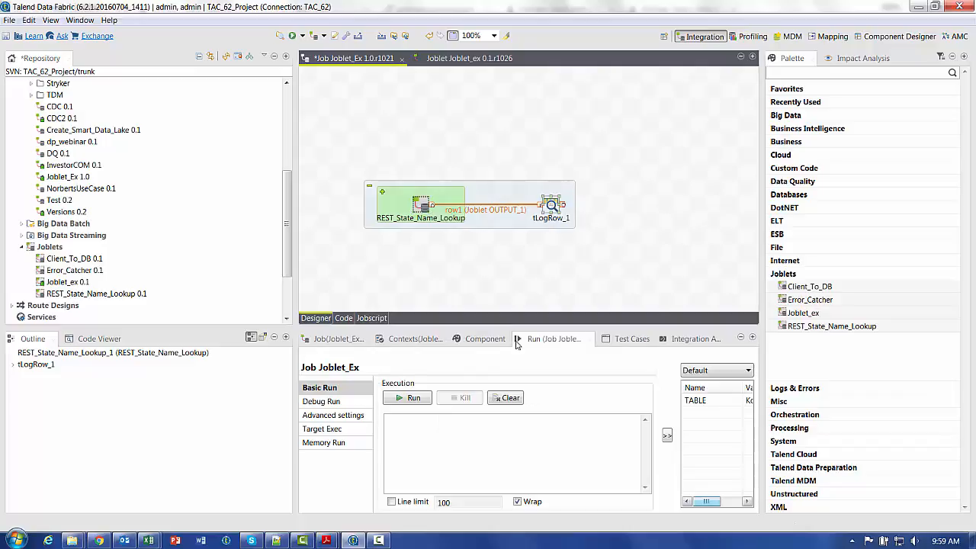
left_click(484, 341)
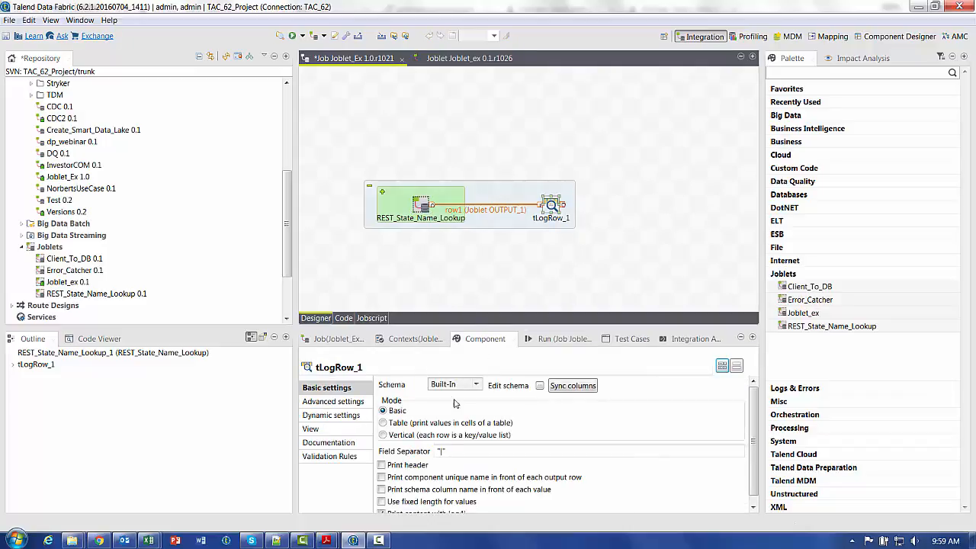
left_click(427, 421)
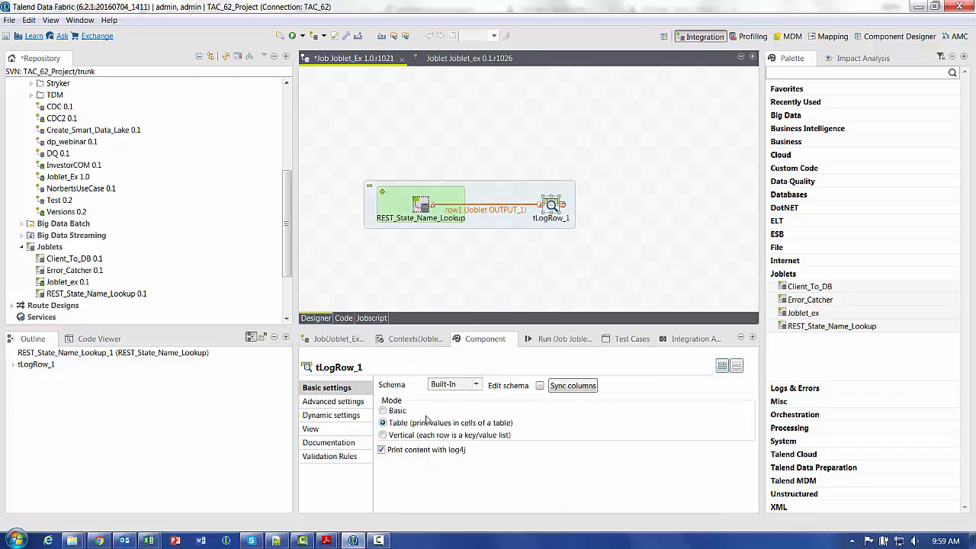
- Run the Joblet_Ex job, view its output in the enlarged run view, and restore the layout
key("F6")
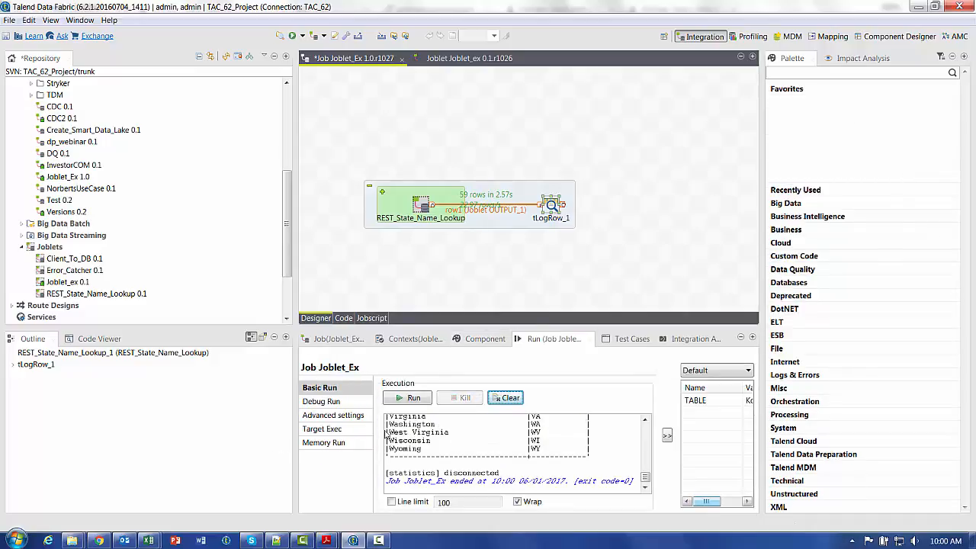
double_click(534, 341)
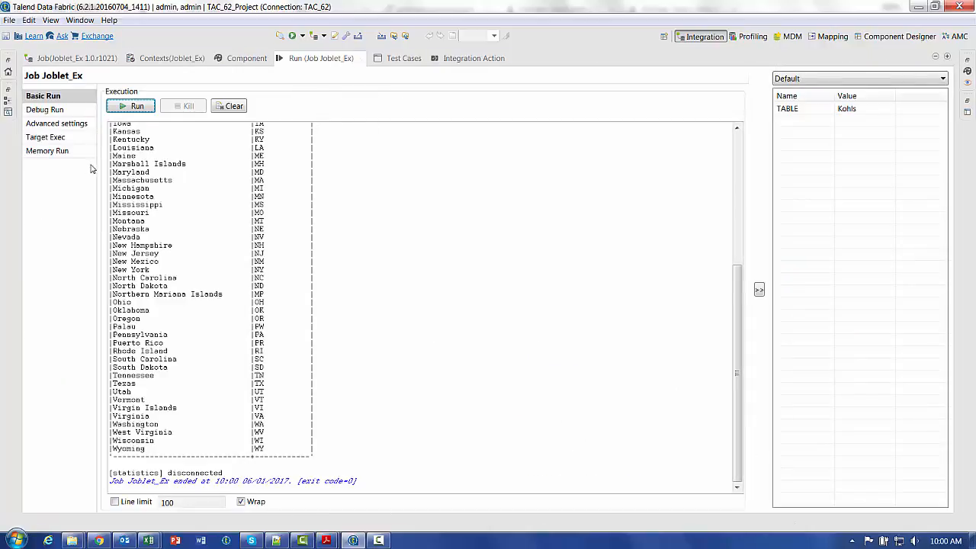
key("ctrl+m")
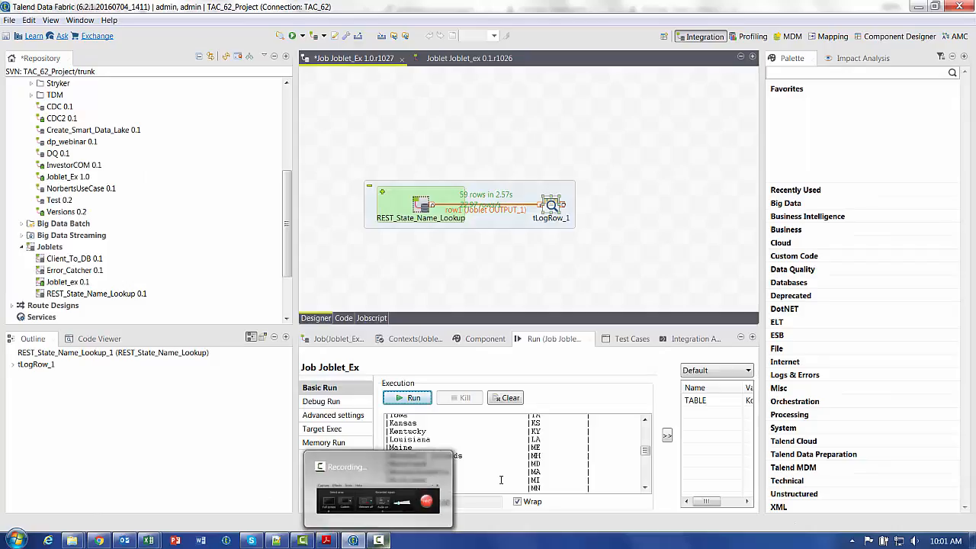